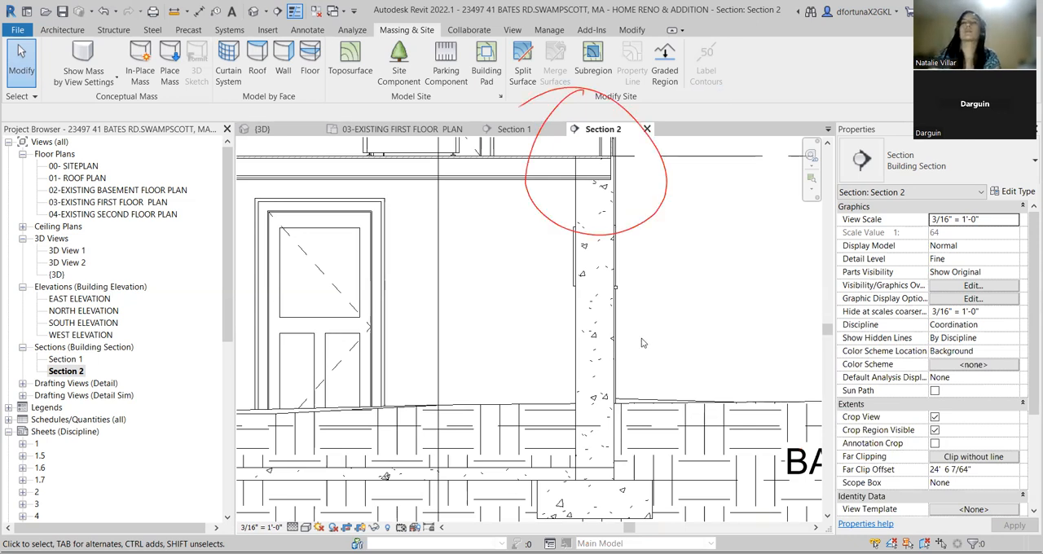
Examine the joint between the first floor and the concrete foundation wall in Section 2, and select the floor.
scroll(611, 314, down, 1)
scroll(602, 202, up, 3)
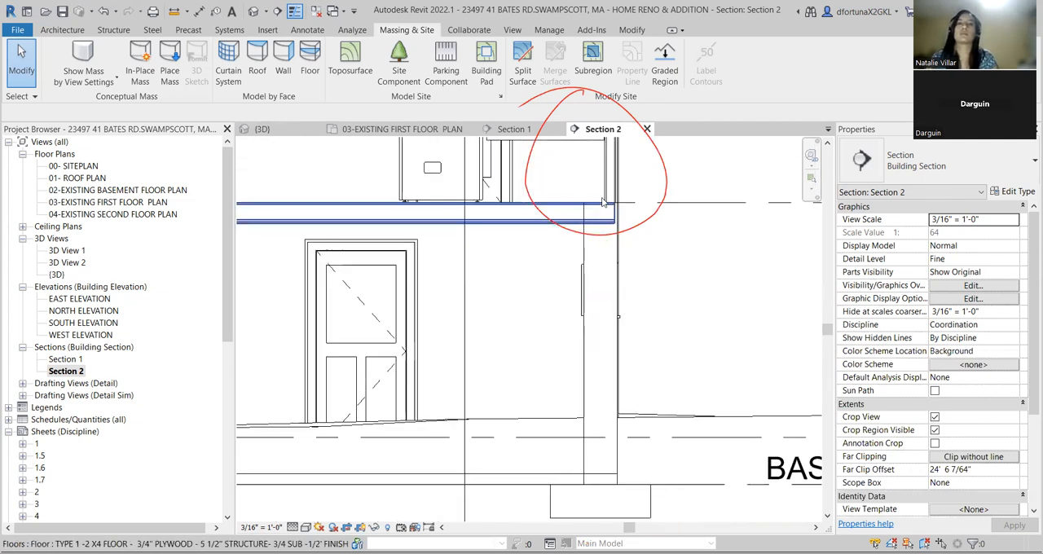
scroll(603, 207, up, 4)
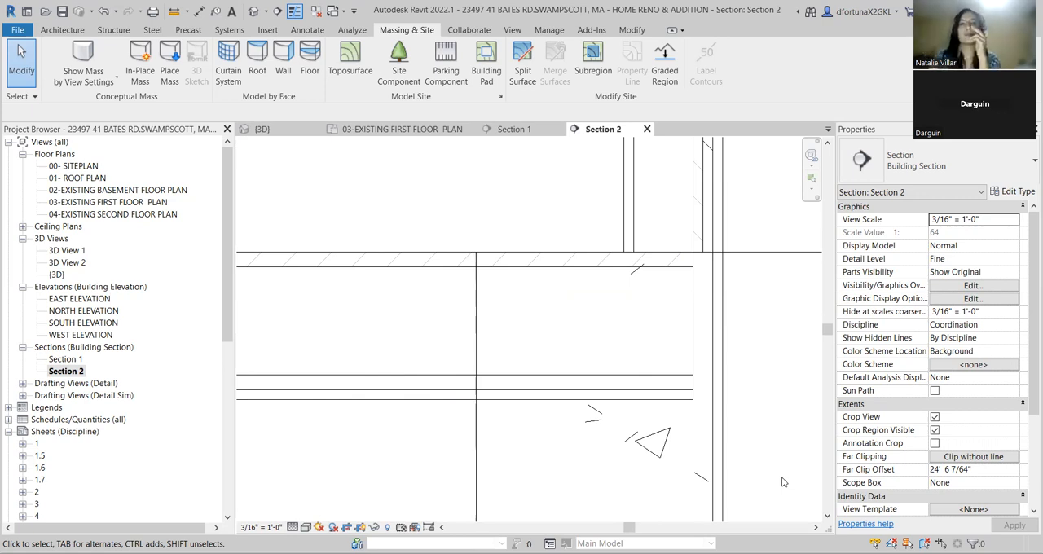
scroll(650, 329, down, 4)
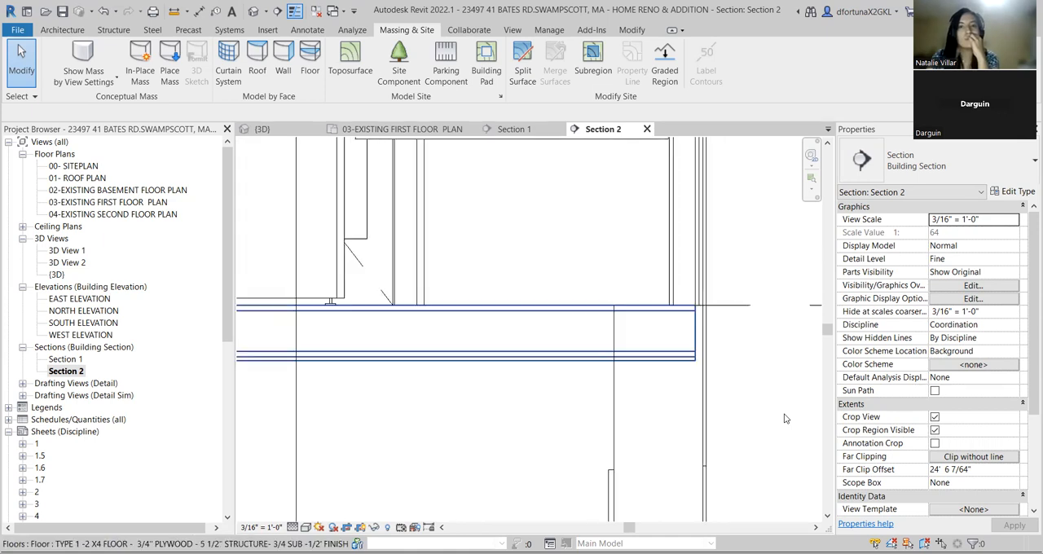
middle_drag(672, 446, 643, 361)
scroll(642, 361, down, 2)
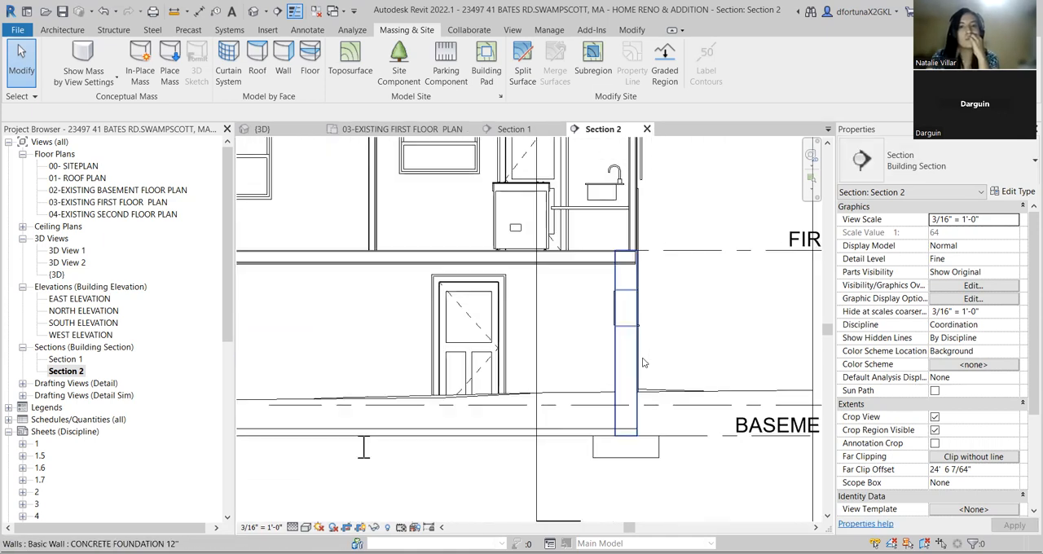
scroll(626, 442, up, 2)
scroll(625, 444, down, 1)
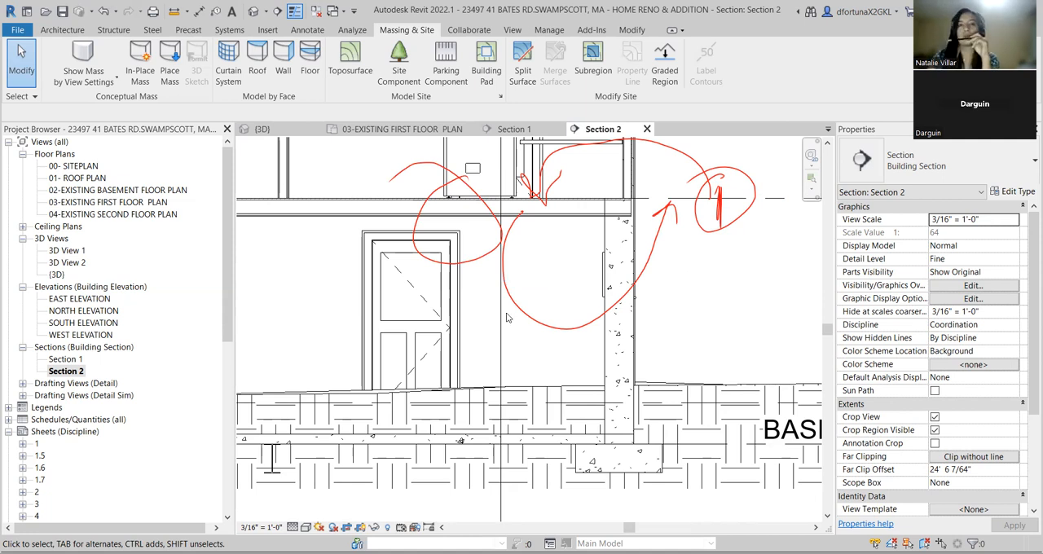
click(533, 210)
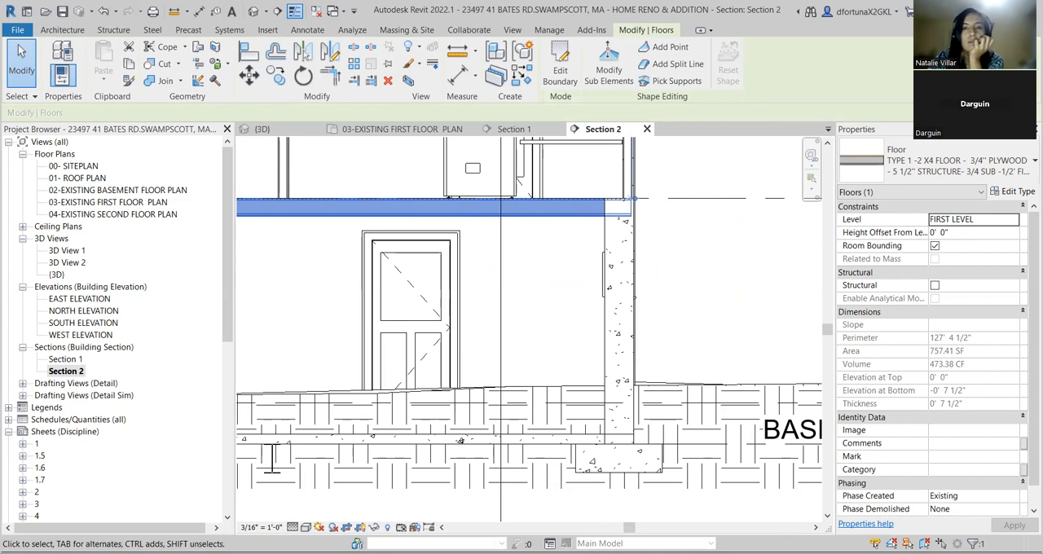
Hide the topography surface around the foundation footing in the section view.
middle_drag(724, 479, 634, 441)
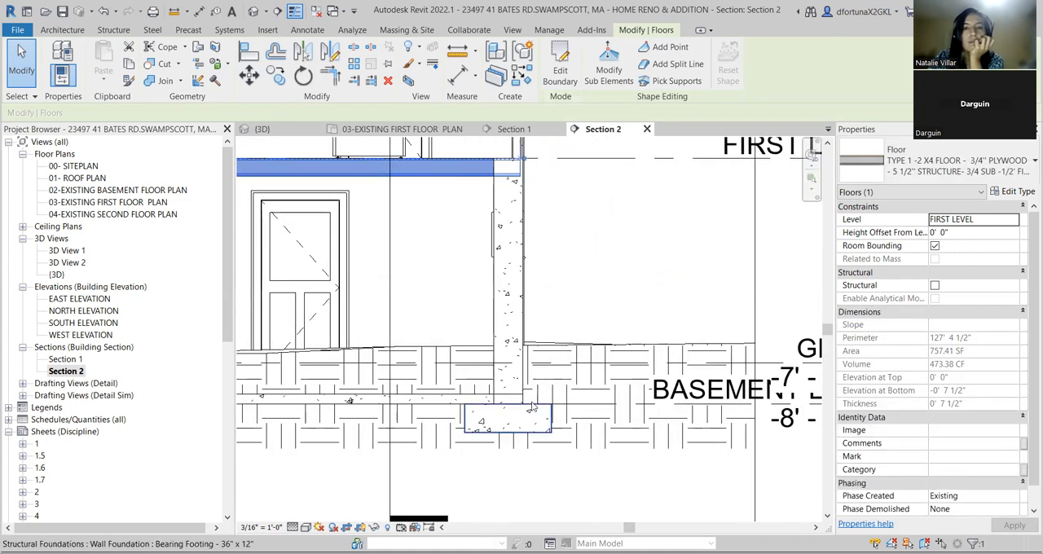
scroll(532, 405, up, 3)
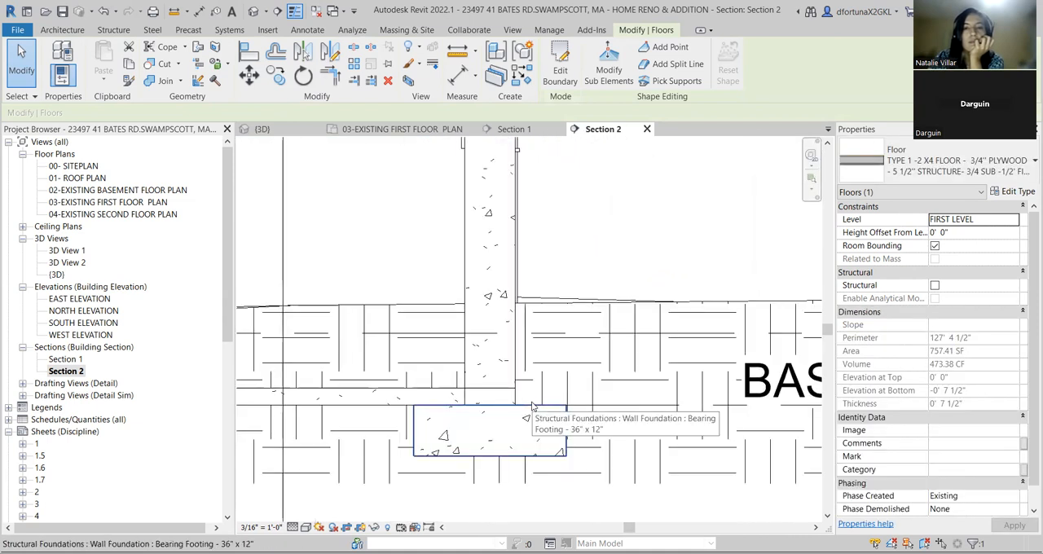
scroll(532, 404, up, 1)
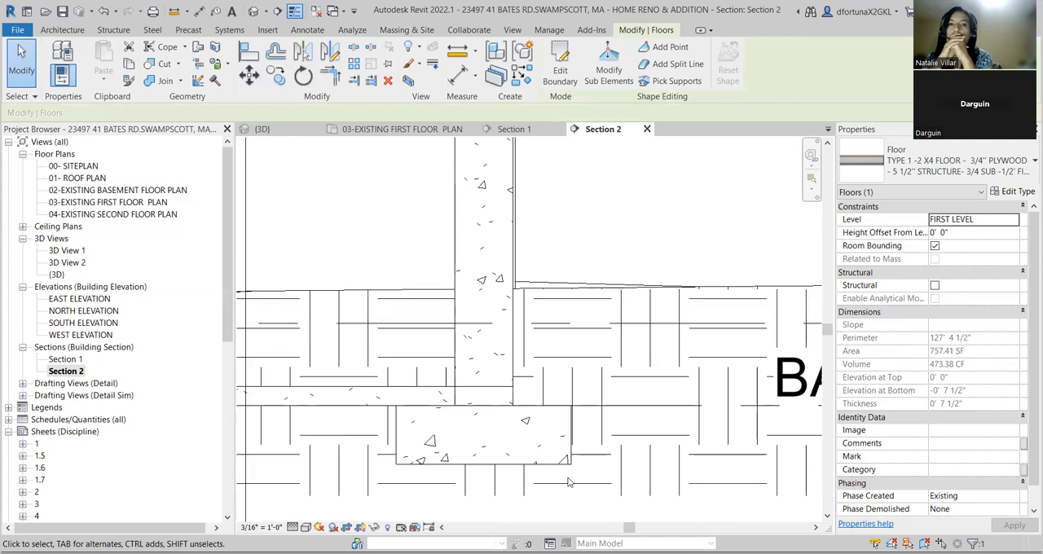
click(631, 287)
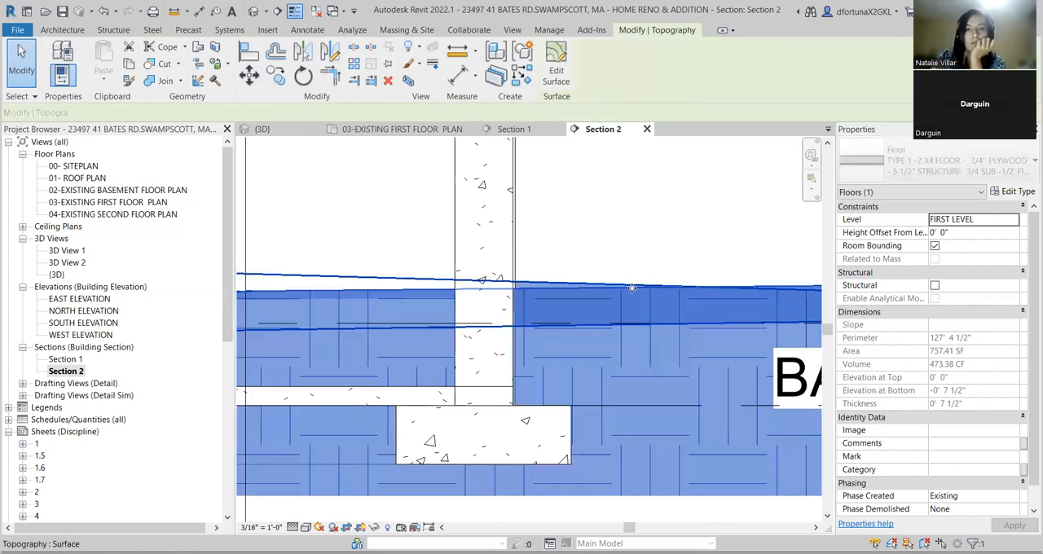
right_click(632, 287)
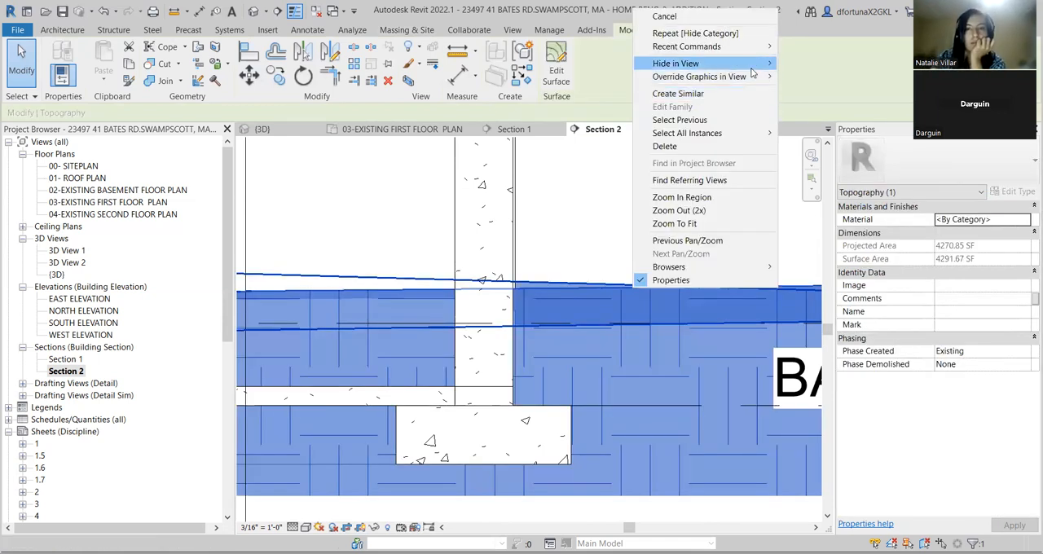
click(839, 63)
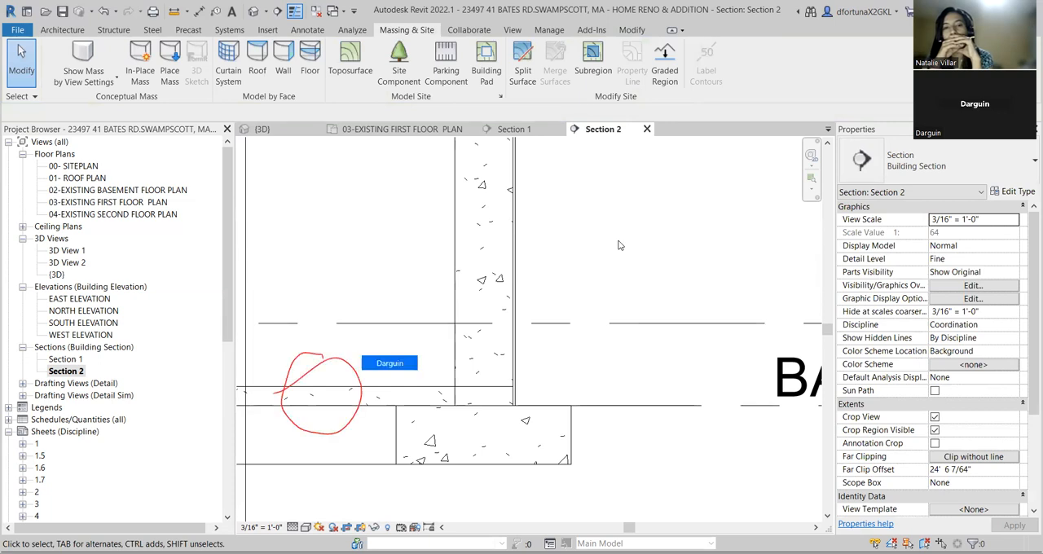
Set the 4" concrete basement slab's height offset from the basement level to 0' 0".
click(418, 390)
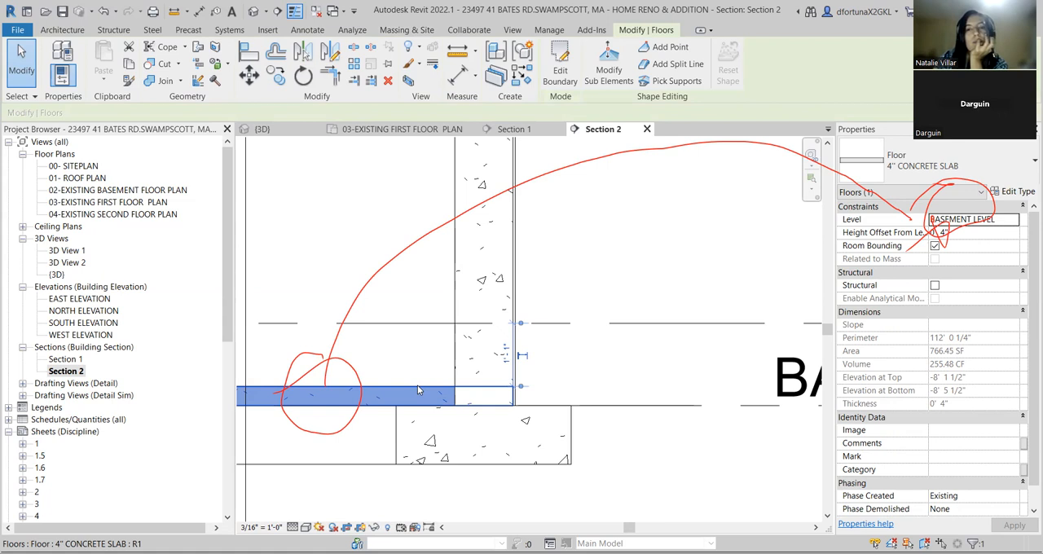
click(943, 233)
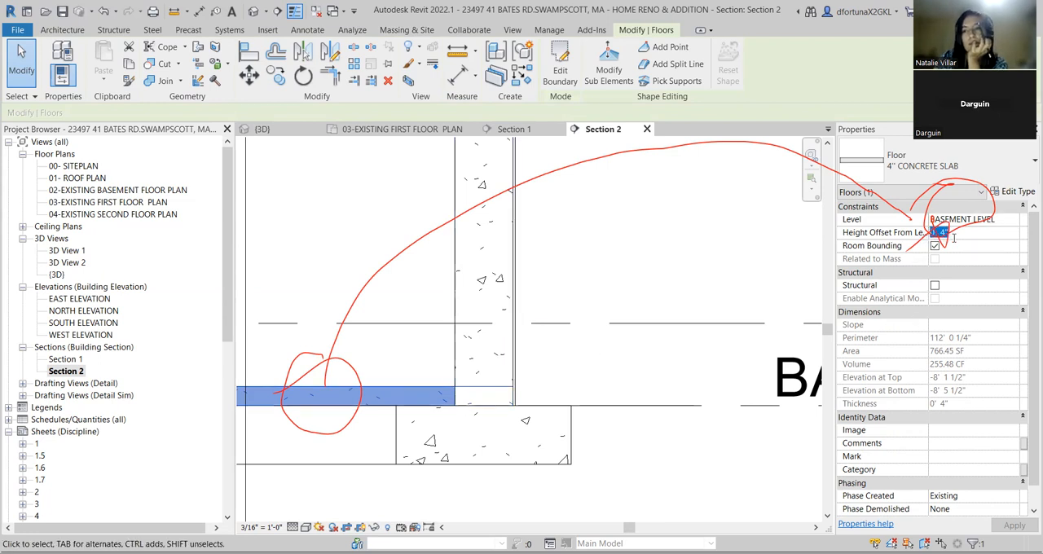
text(0)
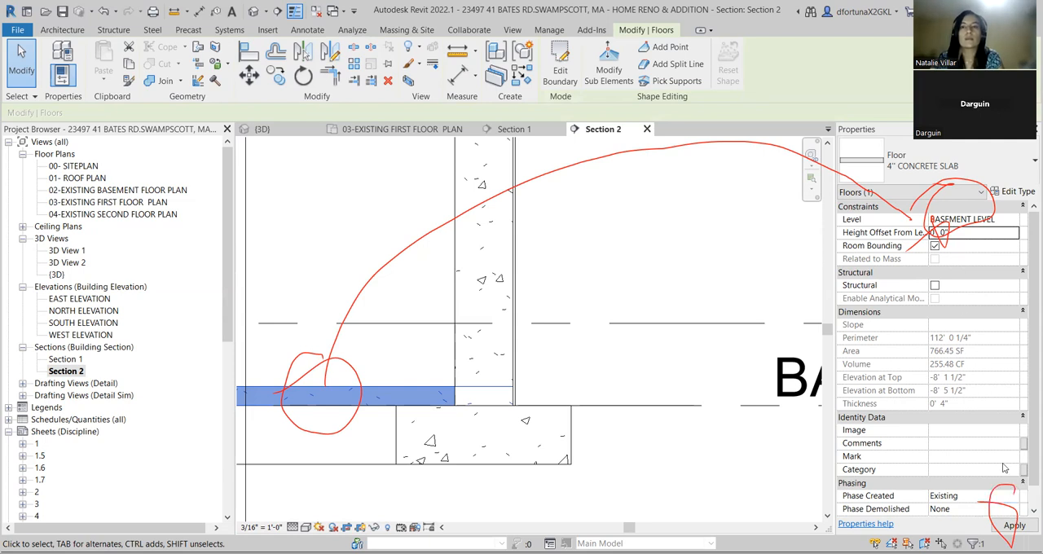
click(1014, 526)
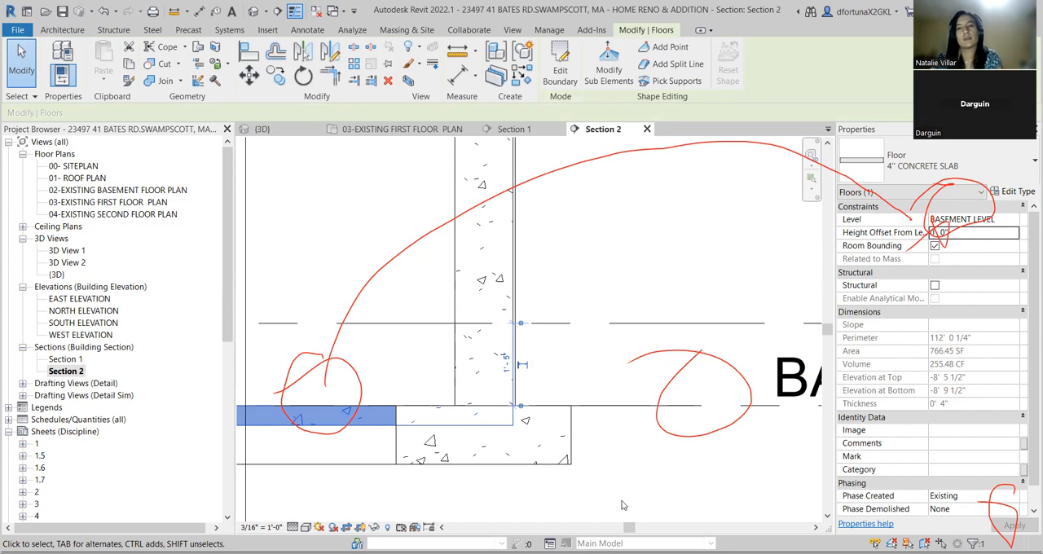
click(619, 406)
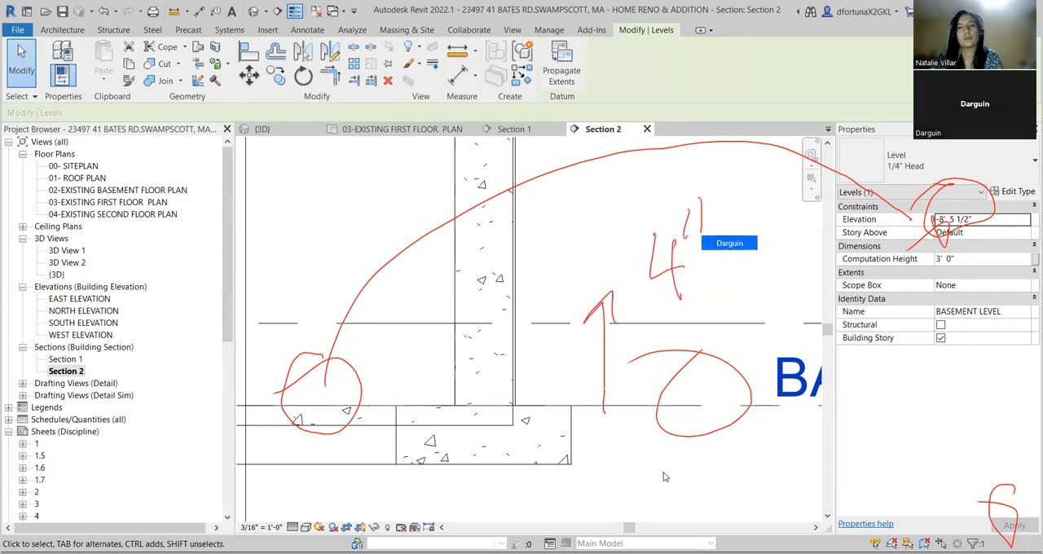
click(980, 222)
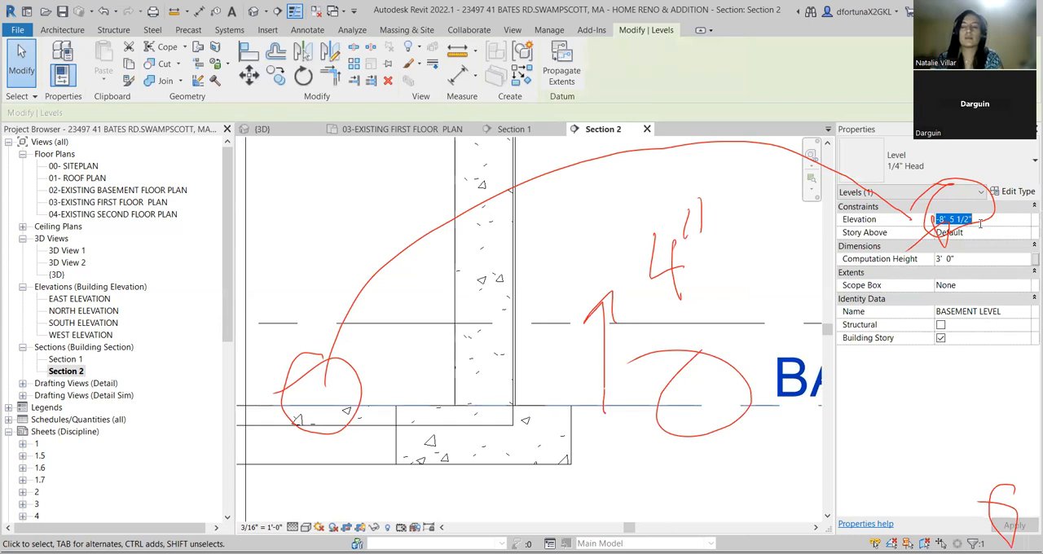
text(4)
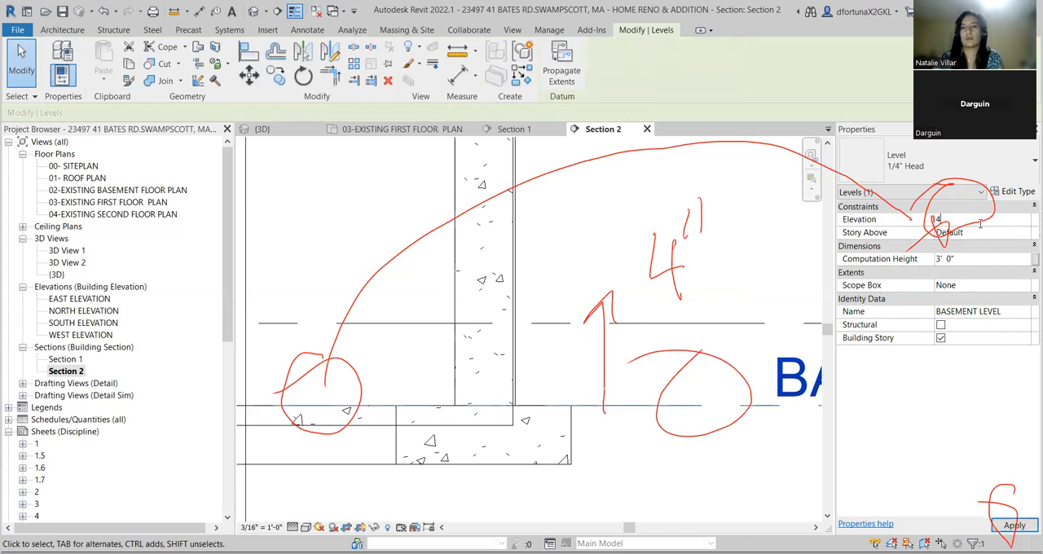
key(Escape)
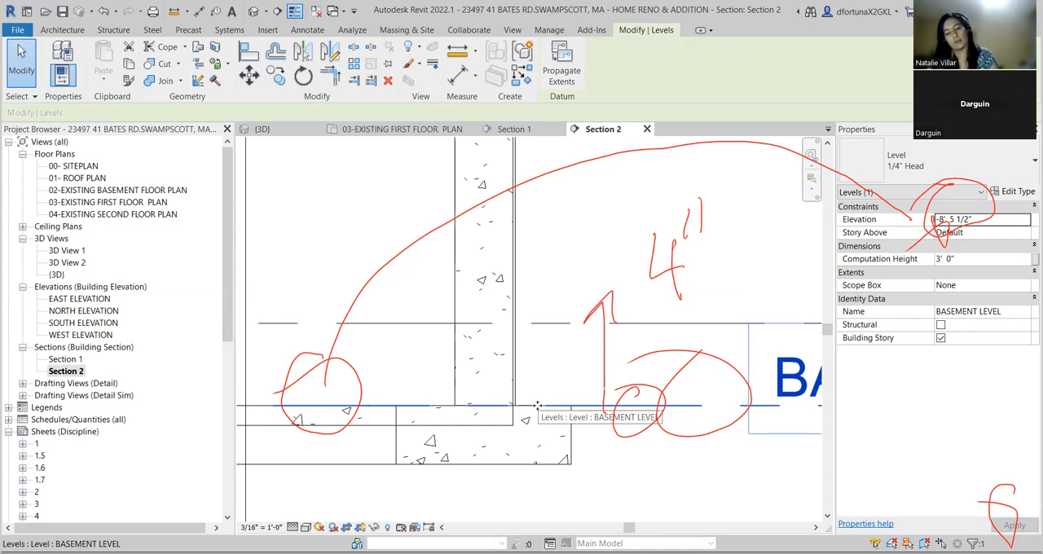
Try to move the basement level line straight up by 4".
key(m)
key(v)
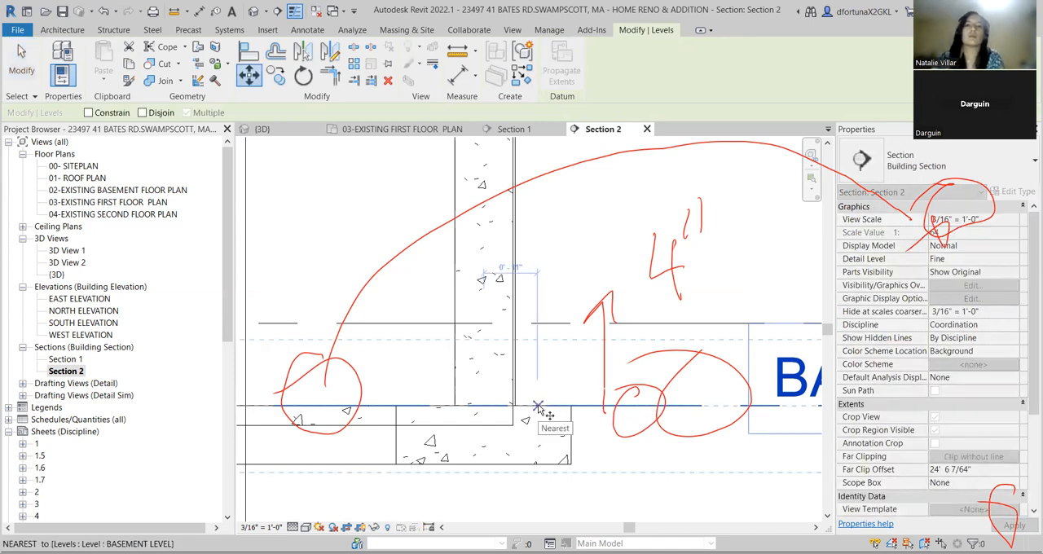
scroll(500, 409, up, 1)
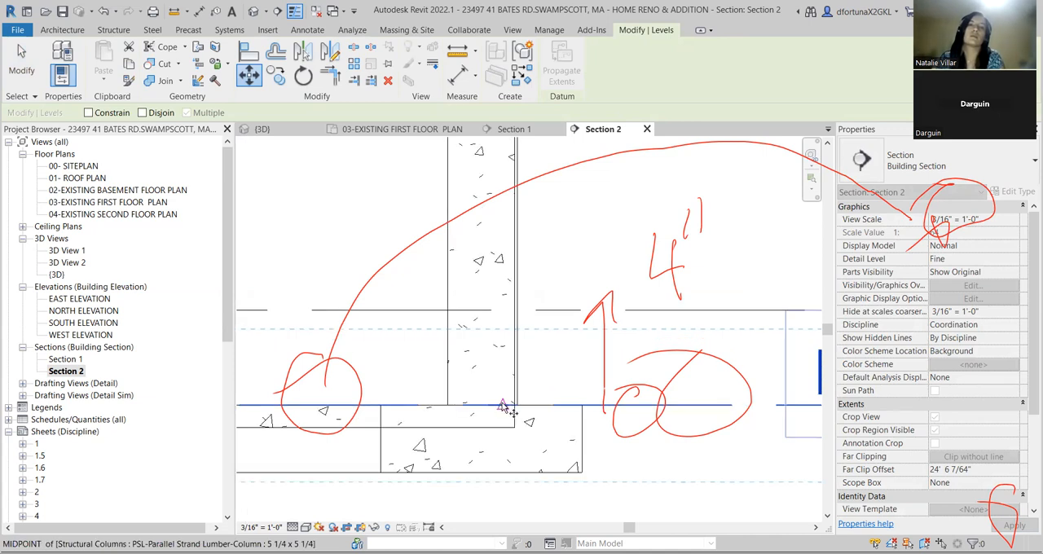
scroll(504, 406, down, 1)
click(503, 405)
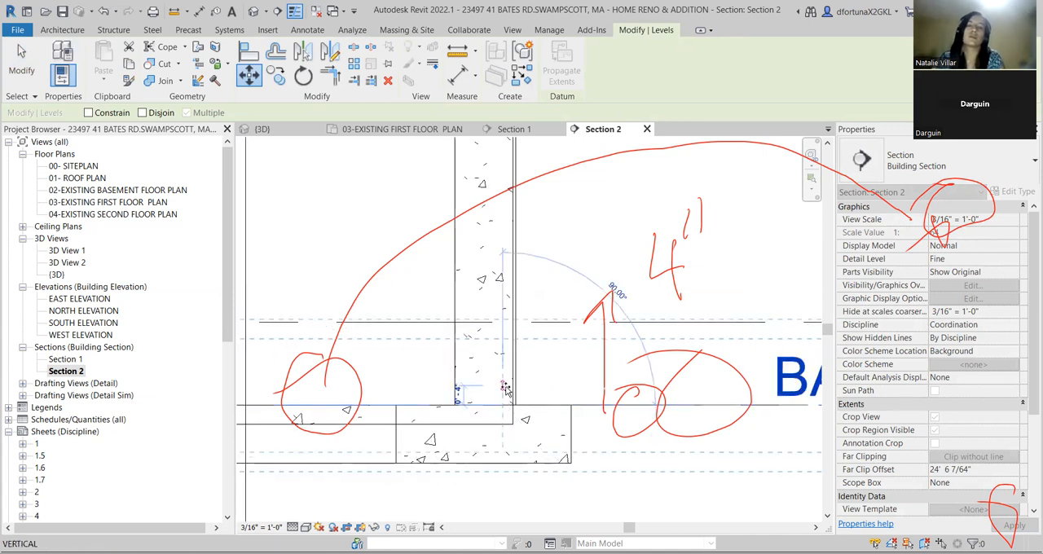
text(4')
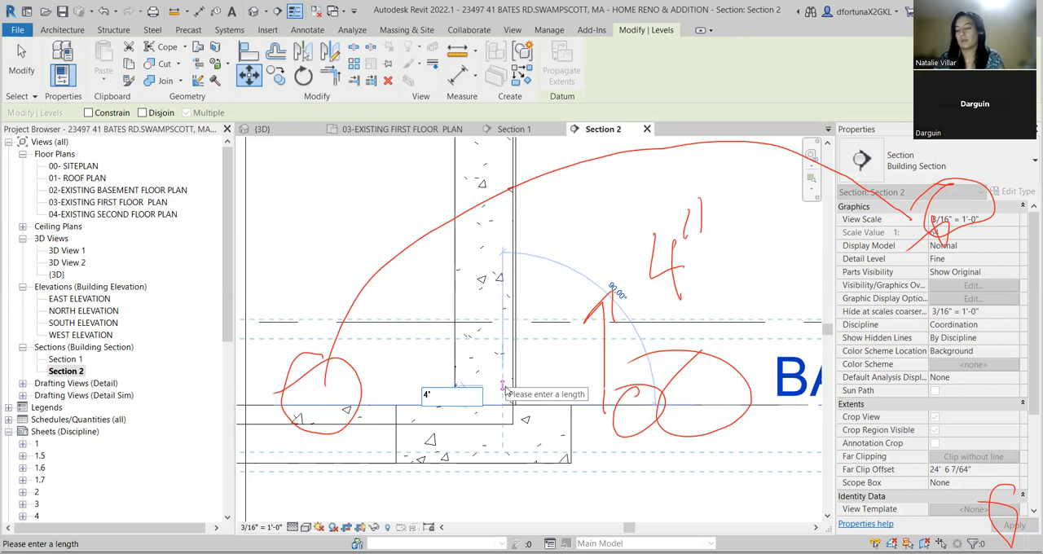
text(')
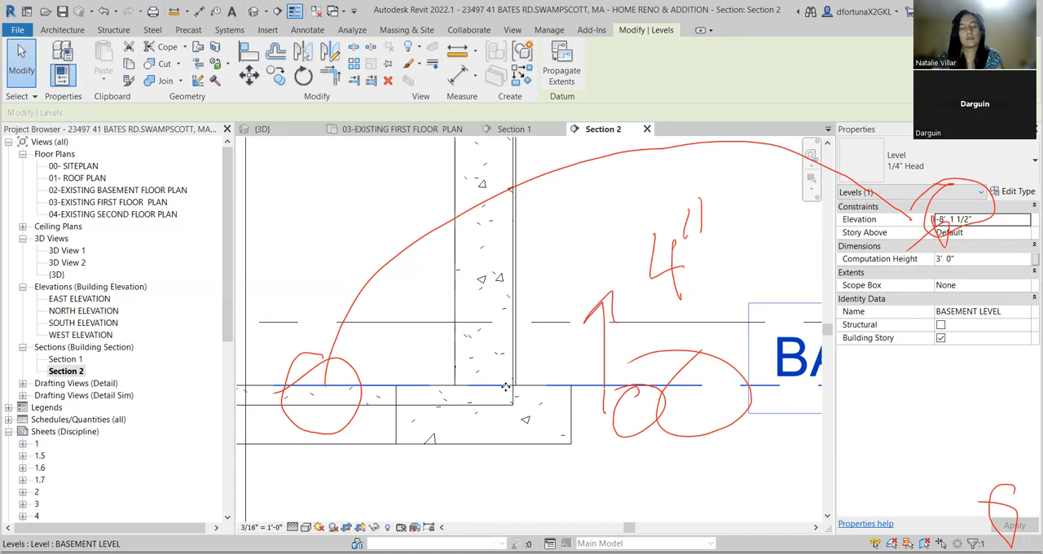
click(505, 390)
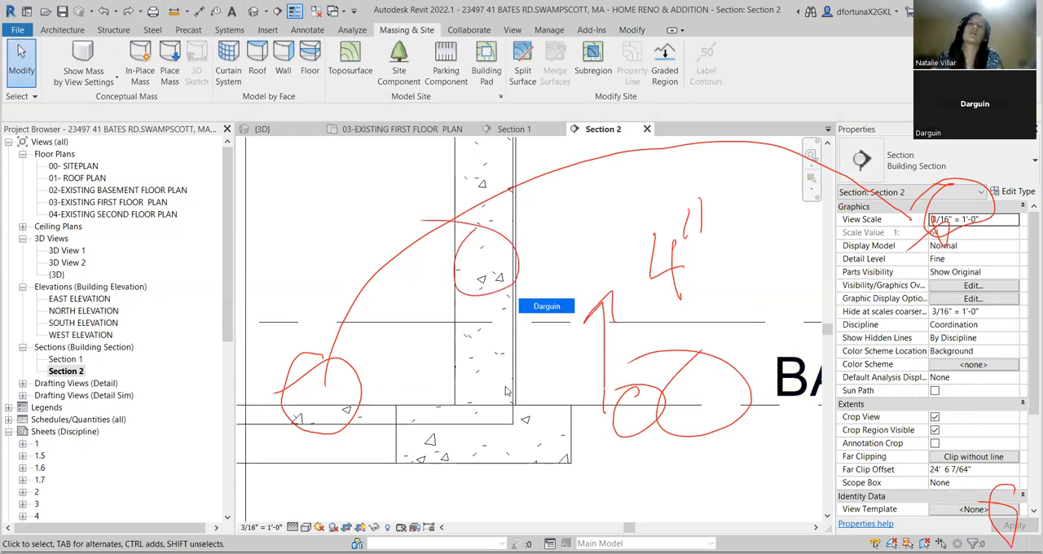
Set the base offset of the 12" concrete foundation wall to -0' 4" from the basement level.
click(455, 301)
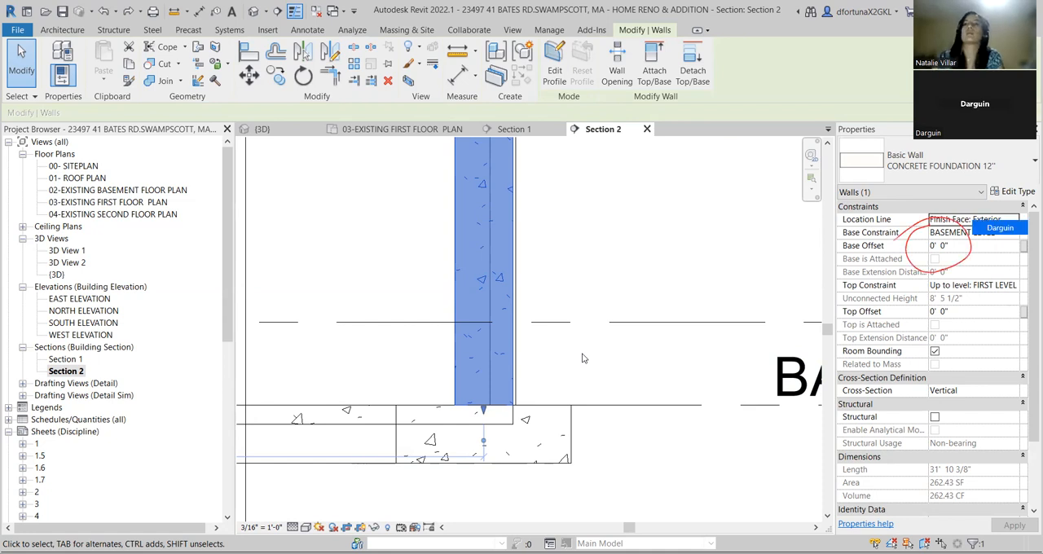
click(949, 247)
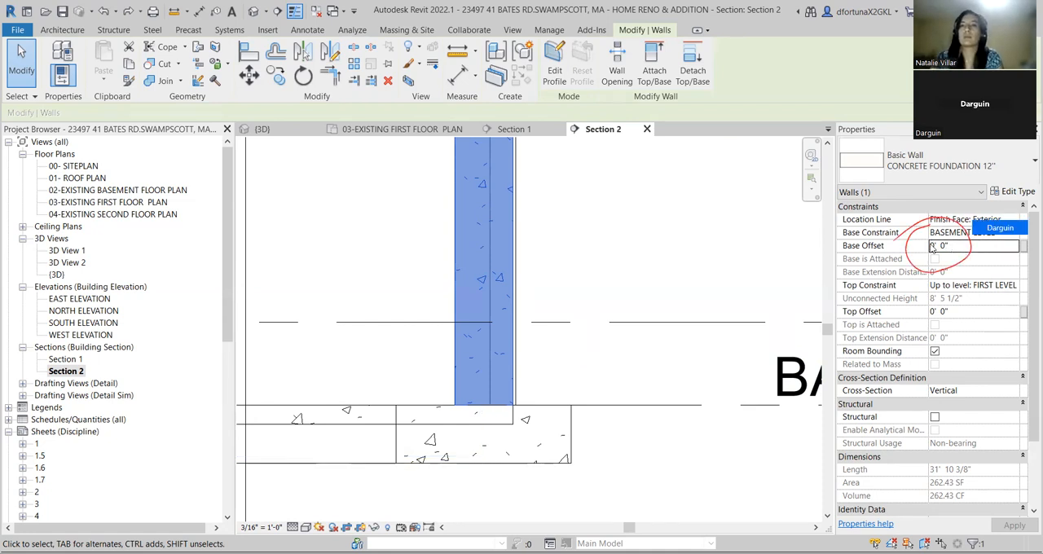
drag(949, 247, 926, 248)
text(-)
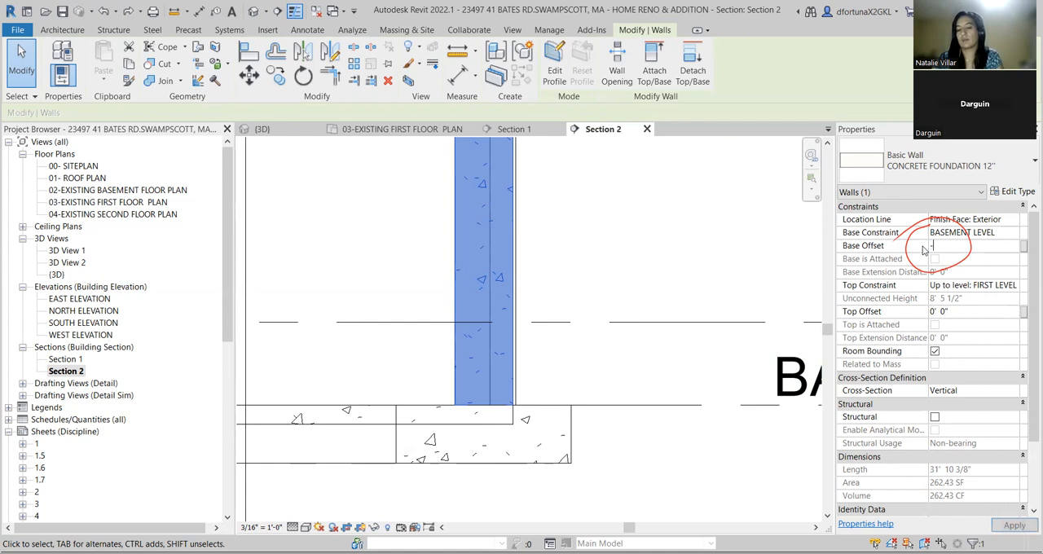
text(0' )
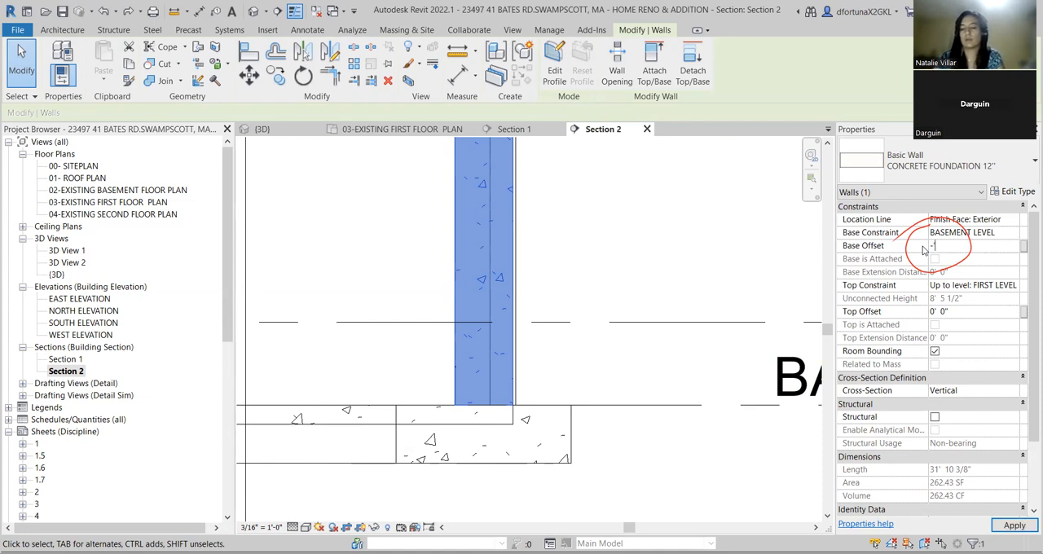
text(4")
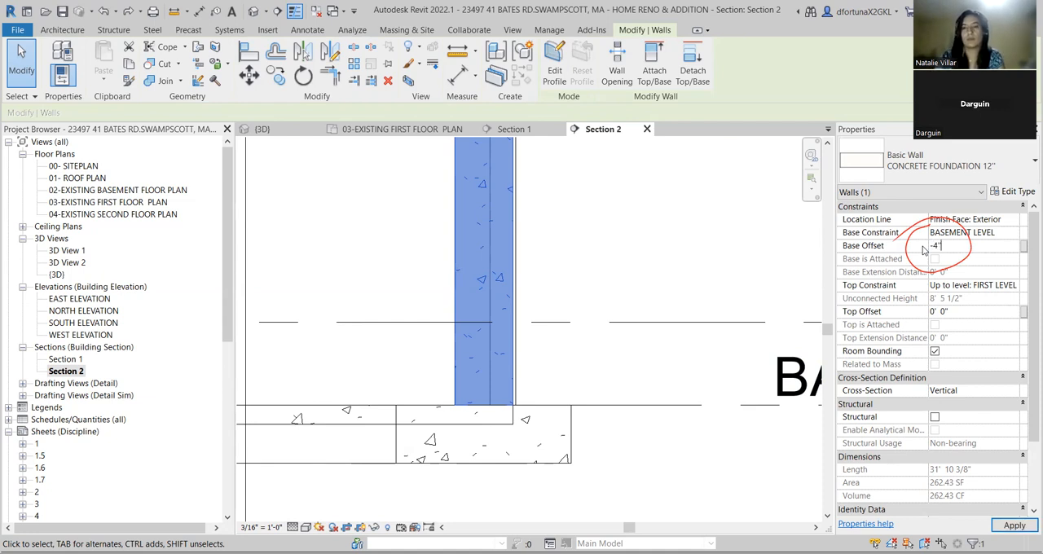
key(Return)
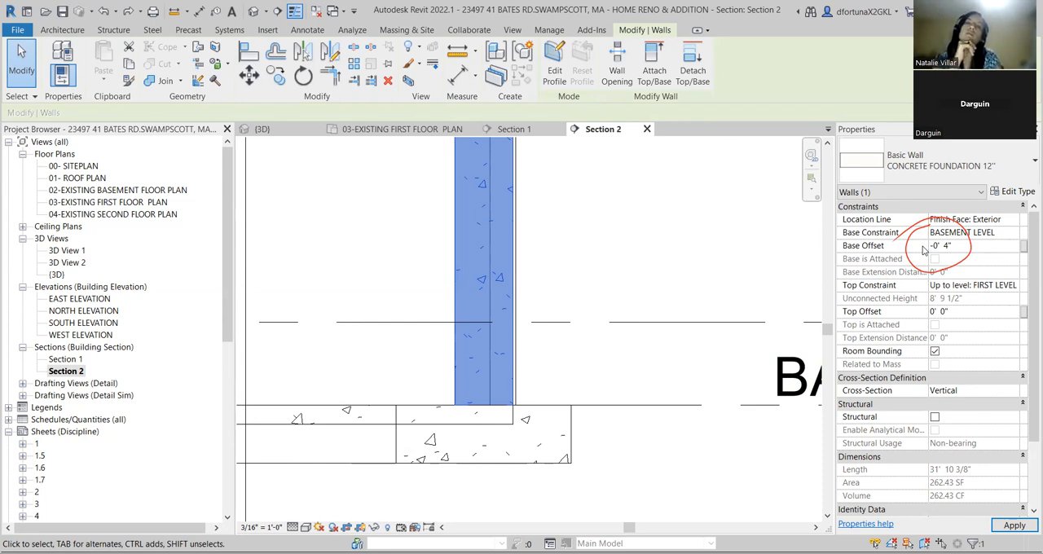
click(1010, 526)
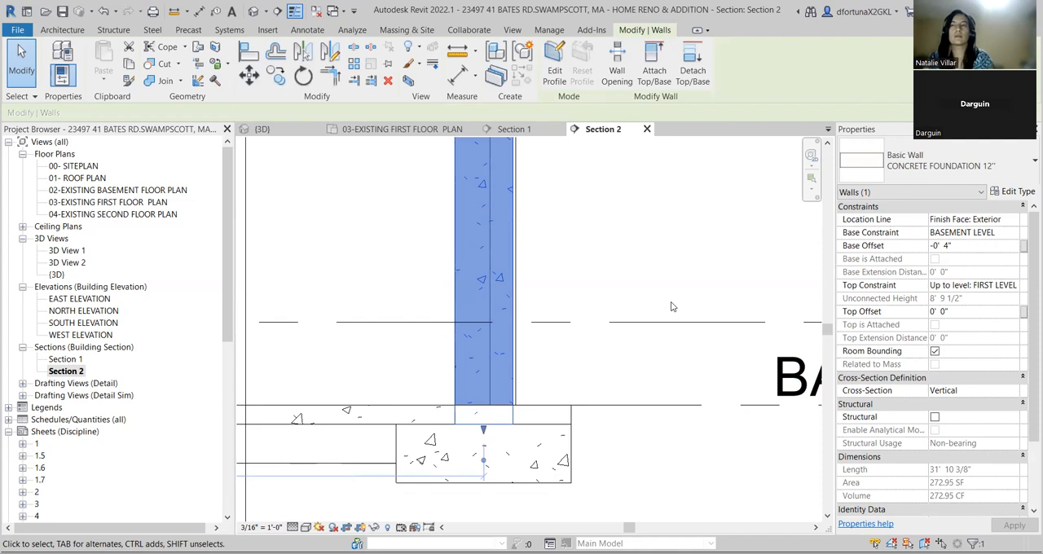
Examine the top of the foundation wall where it meets the first floor and its edge.
scroll(672, 306, down, 2)
scroll(671, 306, down, 2)
middle_drag(661, 240, 627, 352)
scroll(594, 277, up, 3)
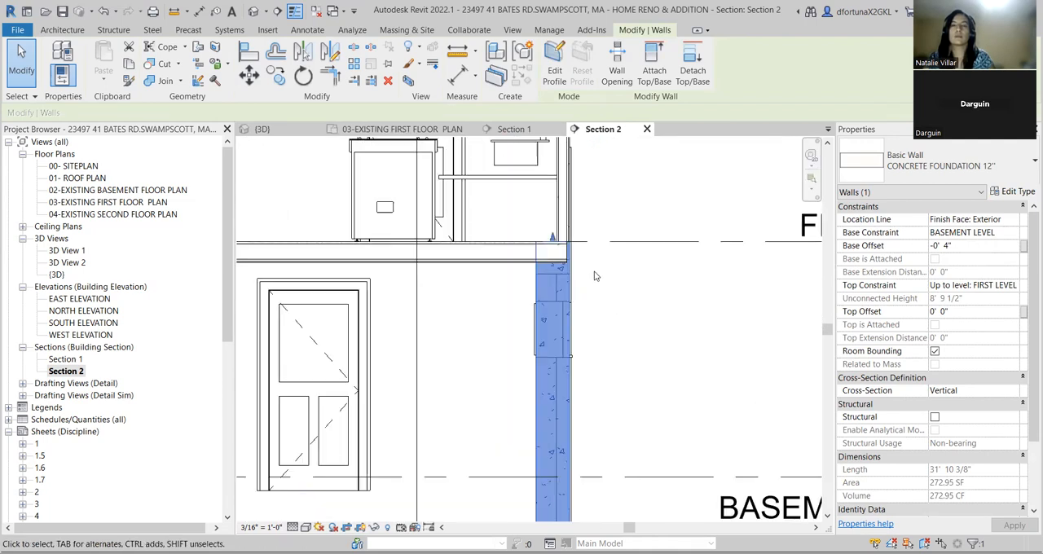
scroll(595, 277, up, 4)
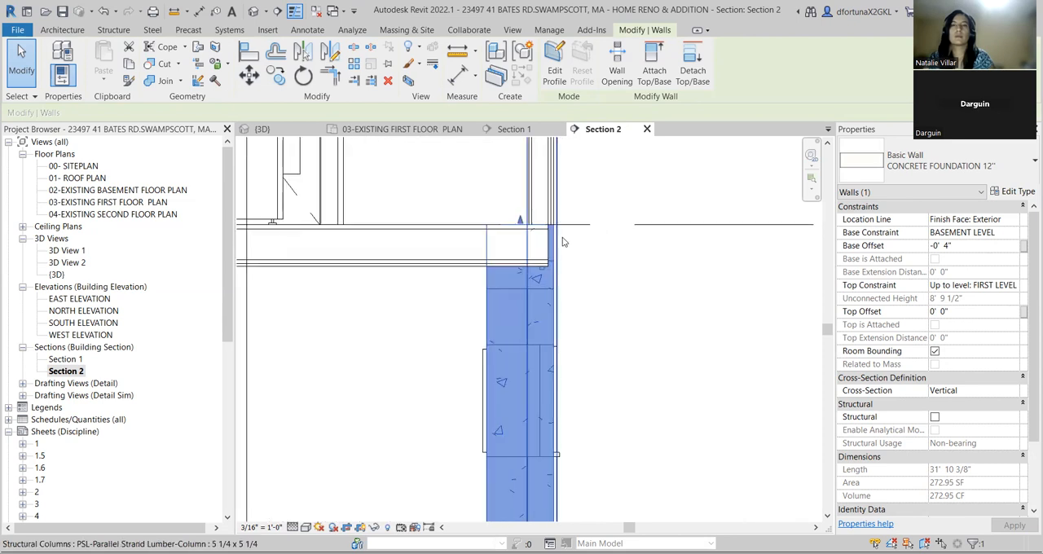
middle_drag(595, 282, 681, 294)
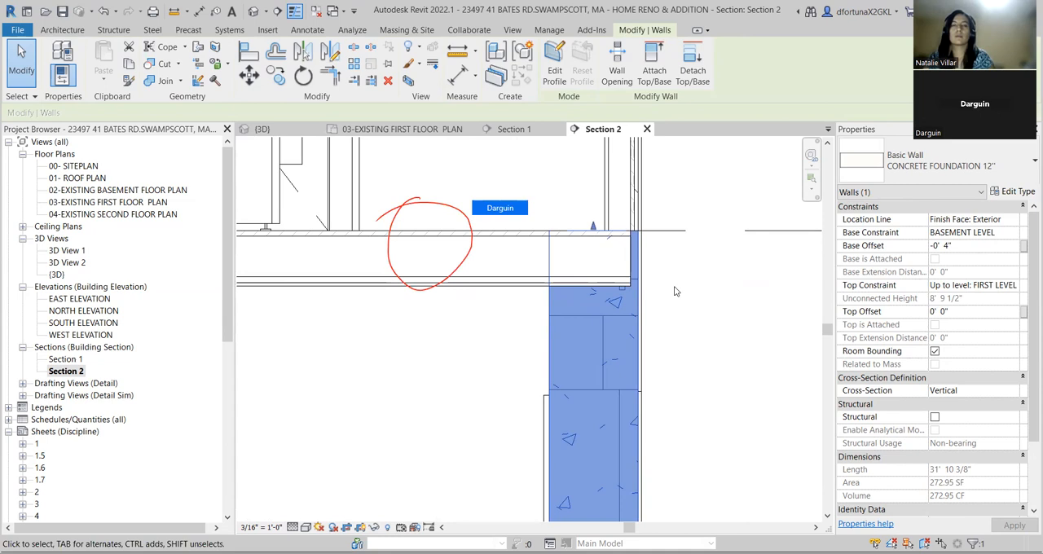